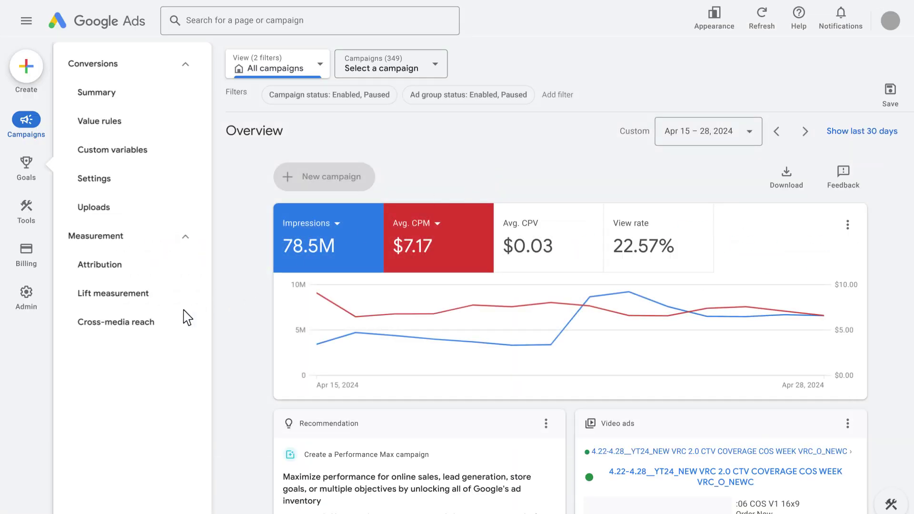
# From Cross-media reach, create a new report for the United States using Digital Video + Traditional TV.
pyautogui.click(161, 329)
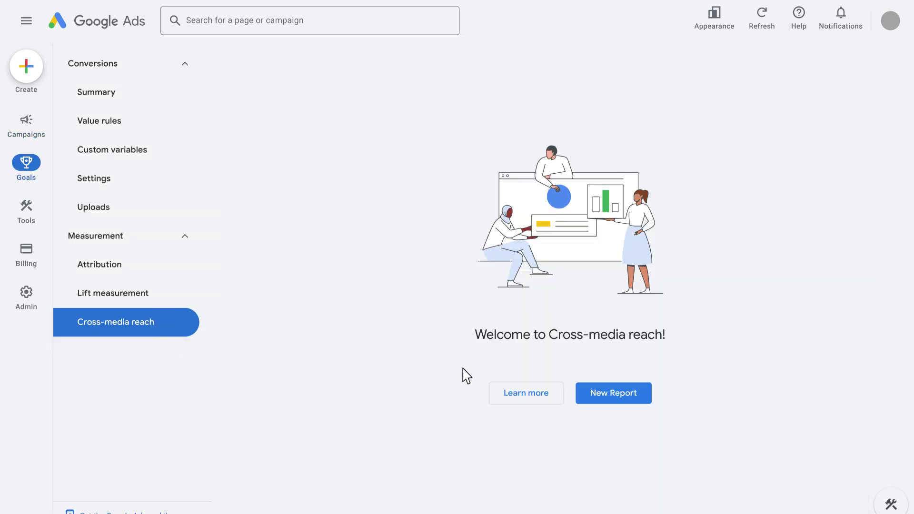
pyautogui.click(641, 396)
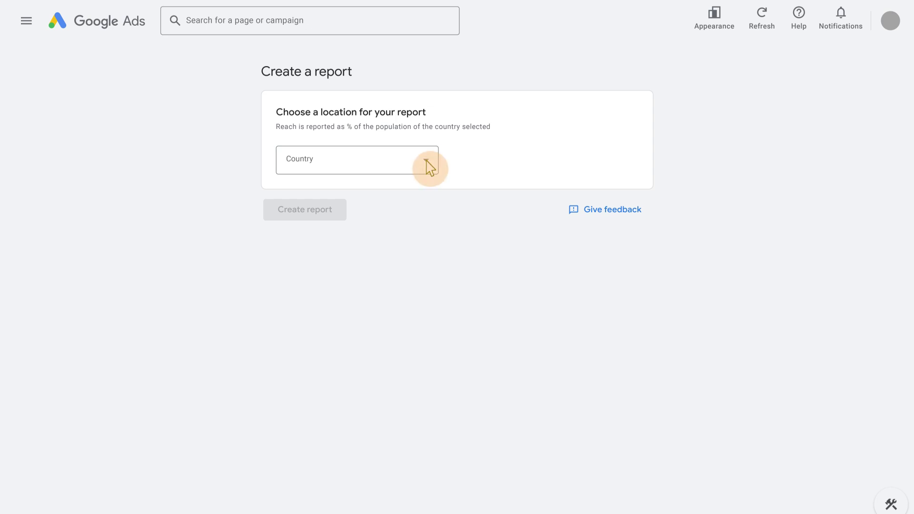
pyautogui.click(429, 164)
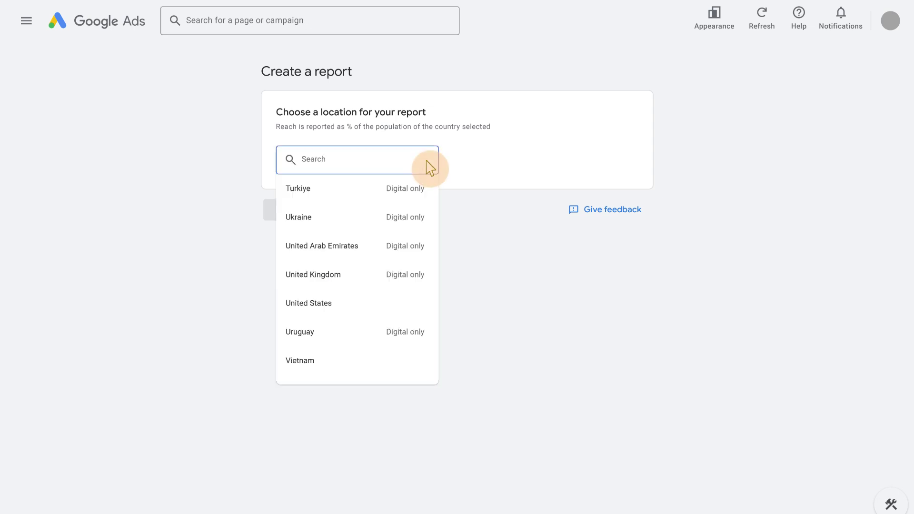
pyautogui.click(339, 304)
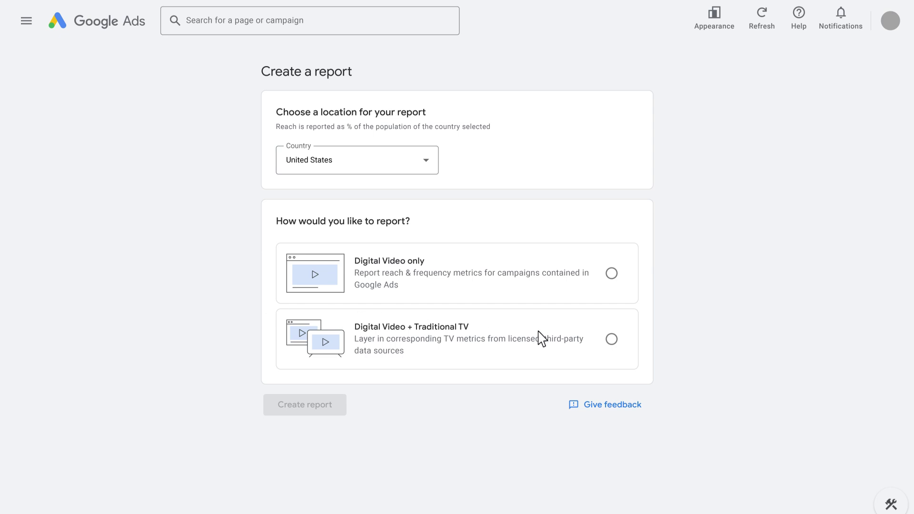
pyautogui.click(612, 339)
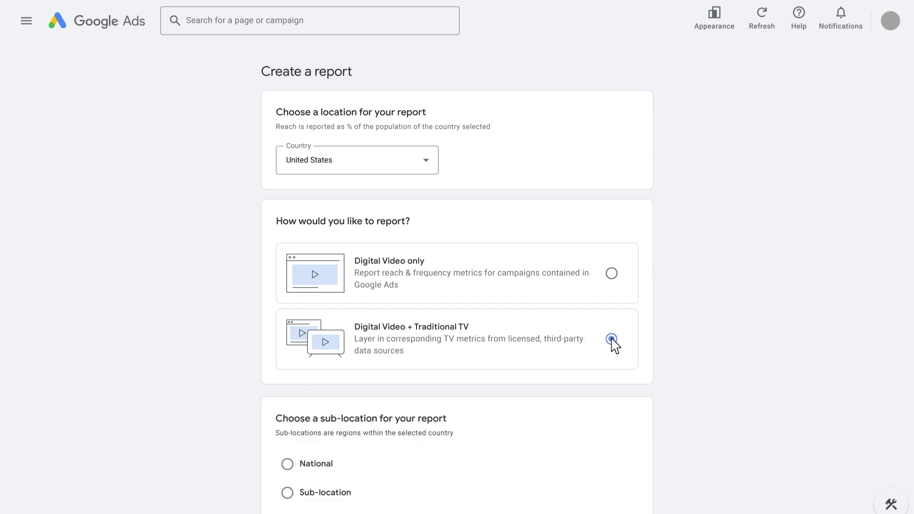
pyautogui.scroll(-2, 581, 347)
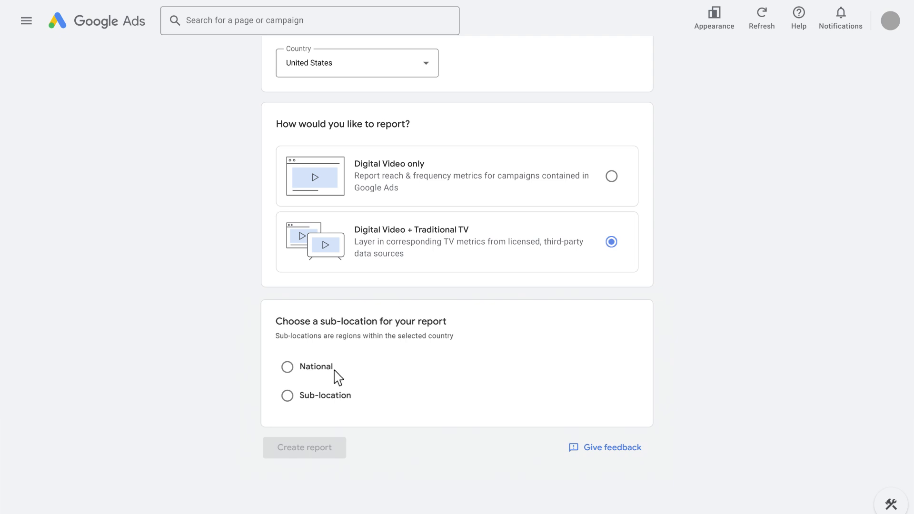
# Set the report's location scope to National instead of a US sub-location.
pyautogui.click(288, 398)
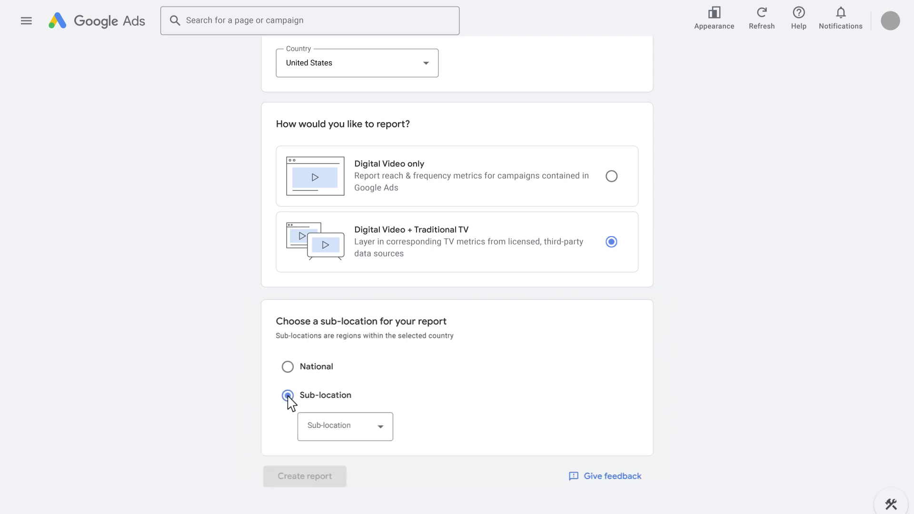
pyautogui.click(380, 431)
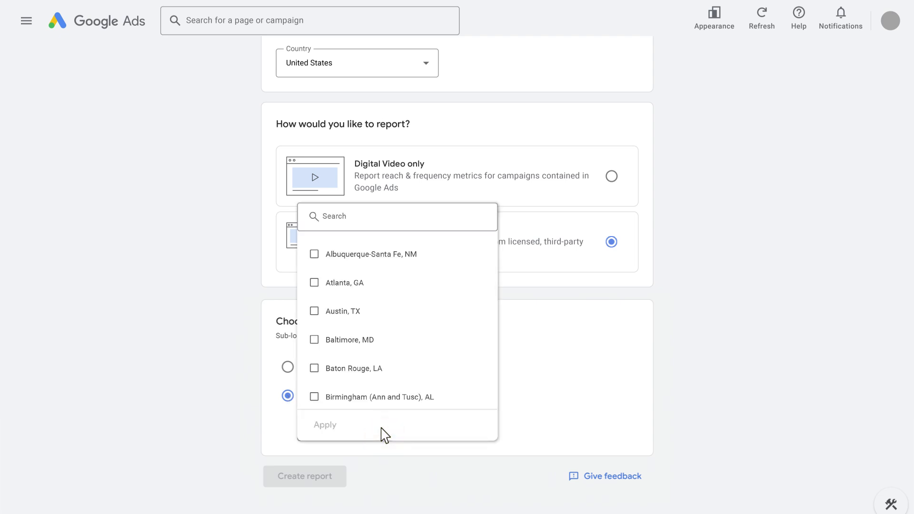
pyautogui.click(386, 434)
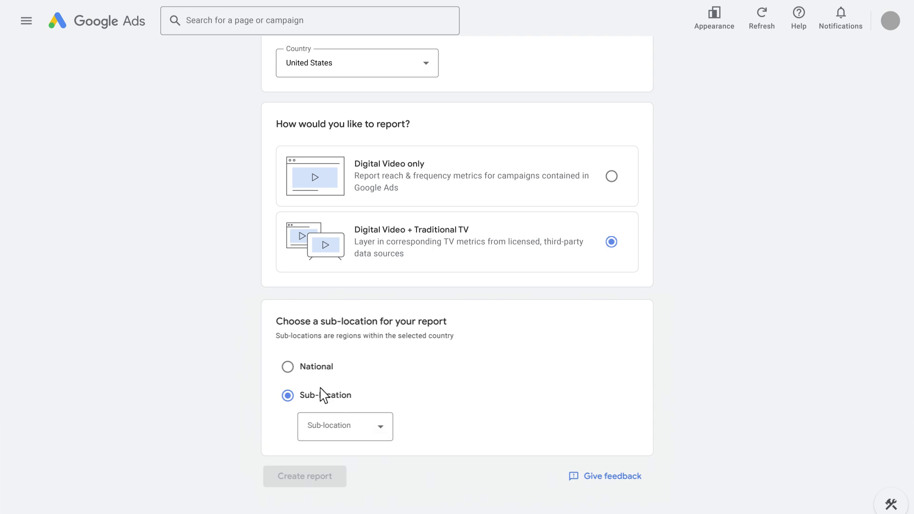
pyautogui.click(288, 367)
pyautogui.scroll(-3, 318, 351)
pyautogui.scroll(-4, 318, 350)
# Filter the digital campaigns by Bid strategy type Target CPM.
pyautogui.click(361, 309)
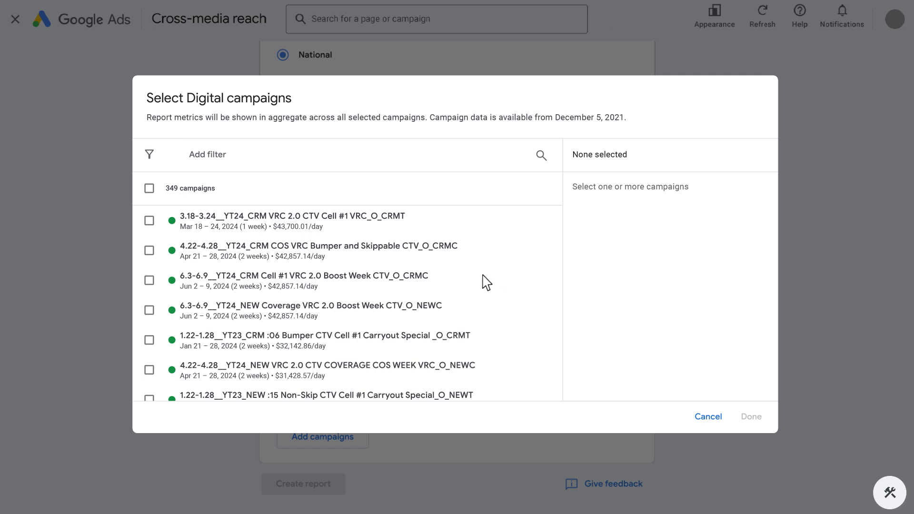
pyautogui.click(236, 161)
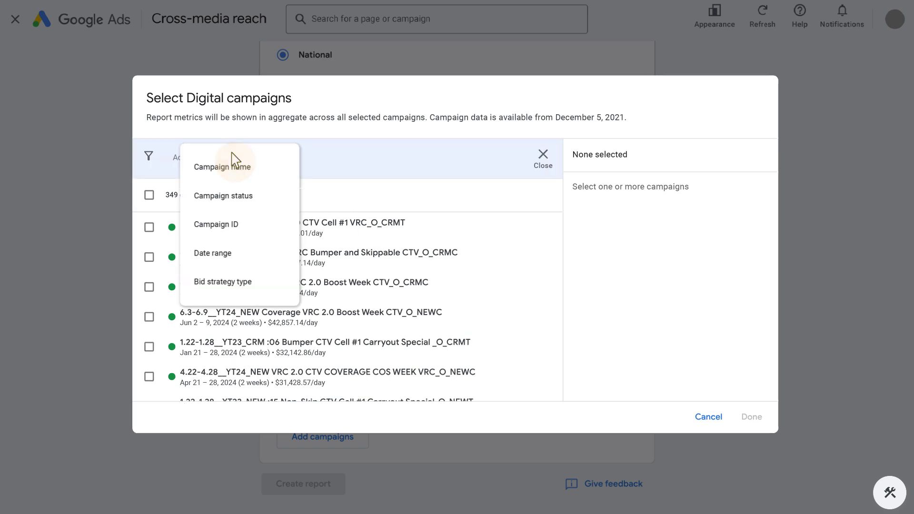
pyautogui.click(260, 285)
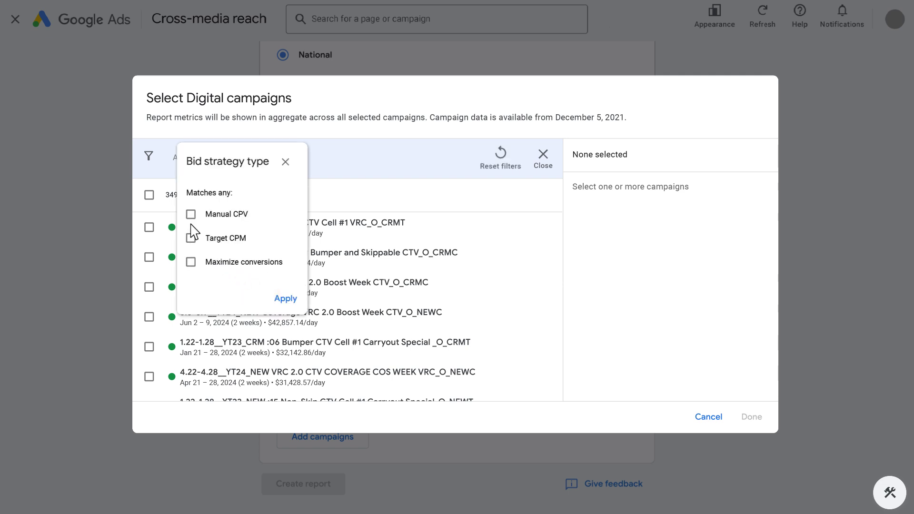
pyautogui.click(190, 238)
pyautogui.click(285, 299)
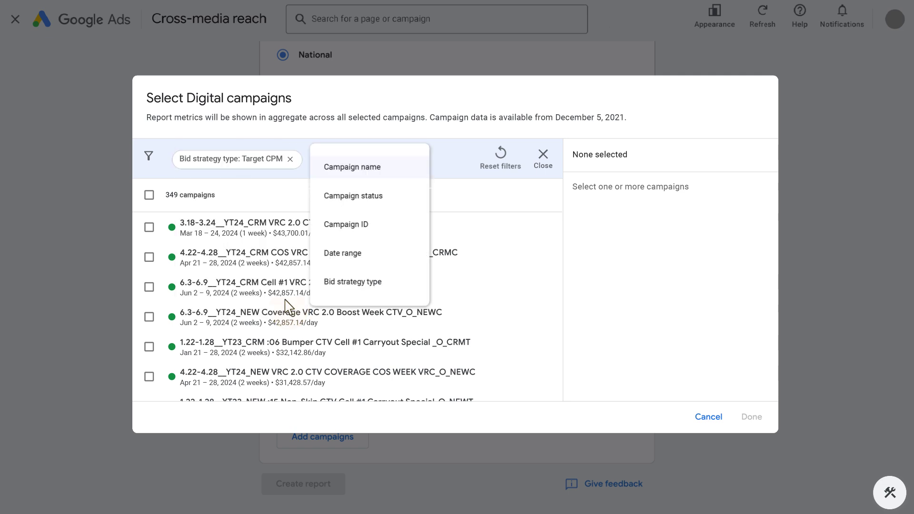
# Add name filters 'contains VRC' and 'does not contain Cell', then select all 8 campaigns.
pyautogui.click(391, 171)
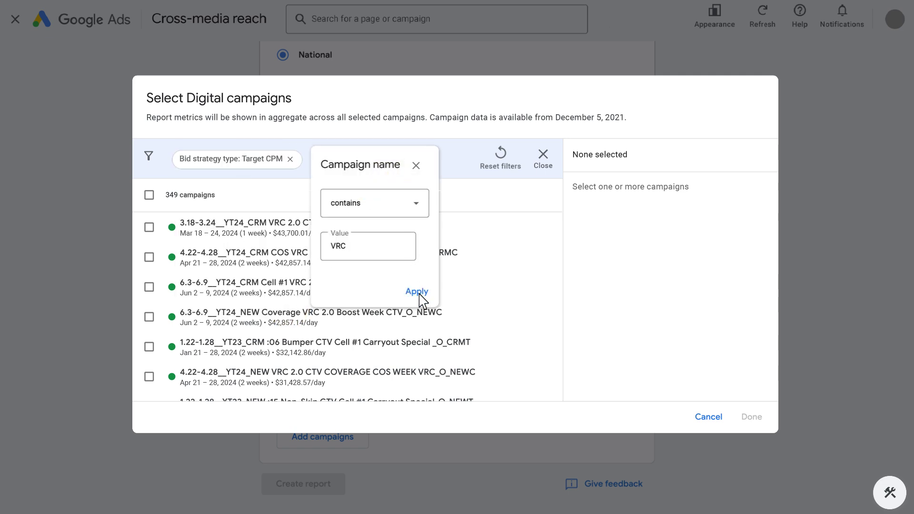
pyautogui.click(417, 292)
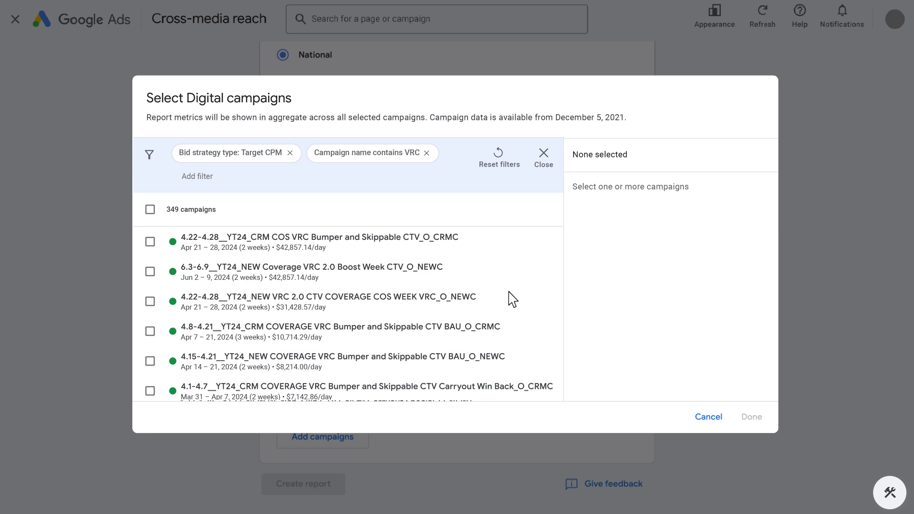
pyautogui.click(213, 181)
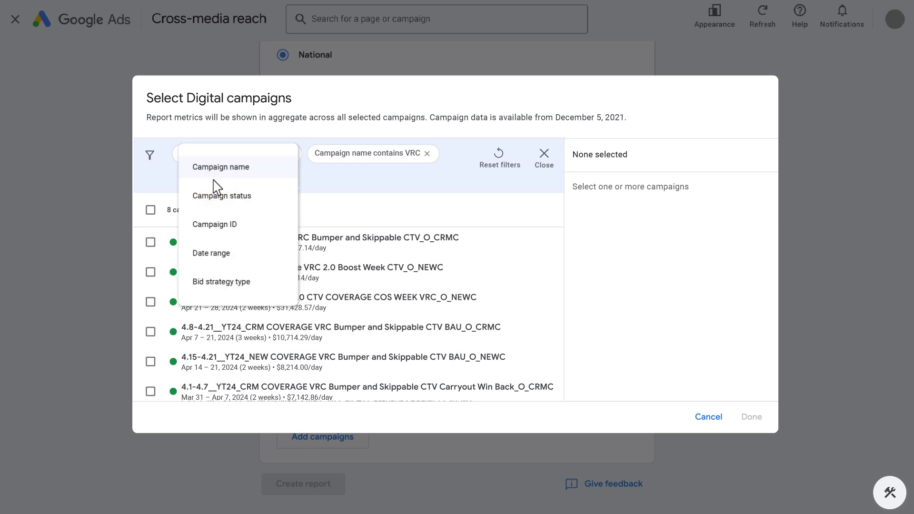
pyautogui.click(256, 168)
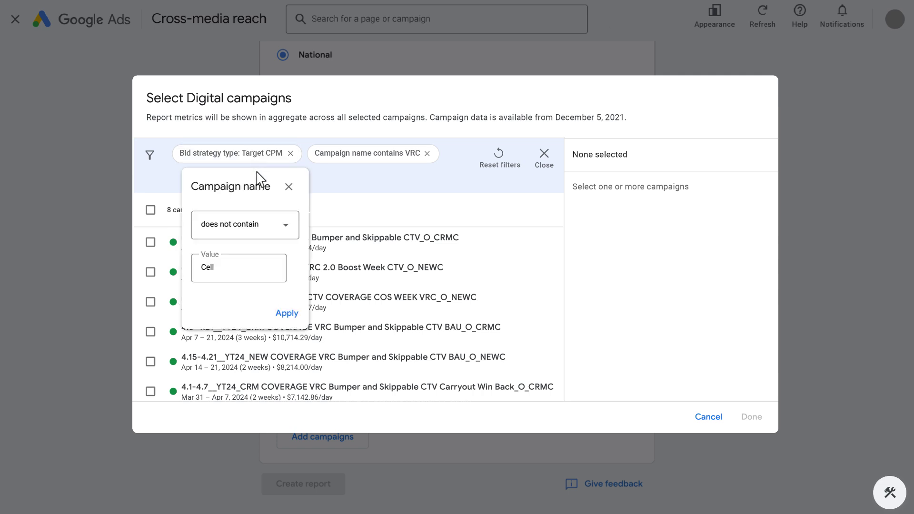
pyautogui.click(291, 316)
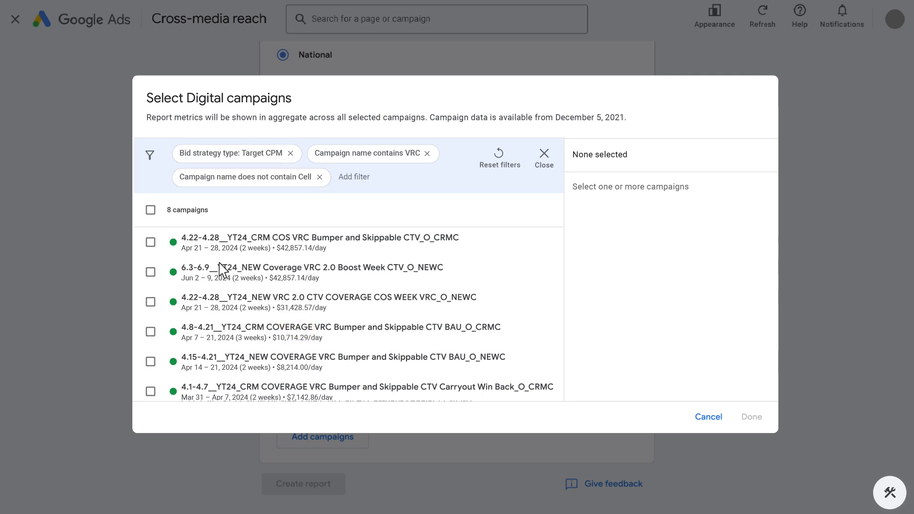
pyautogui.click(151, 210)
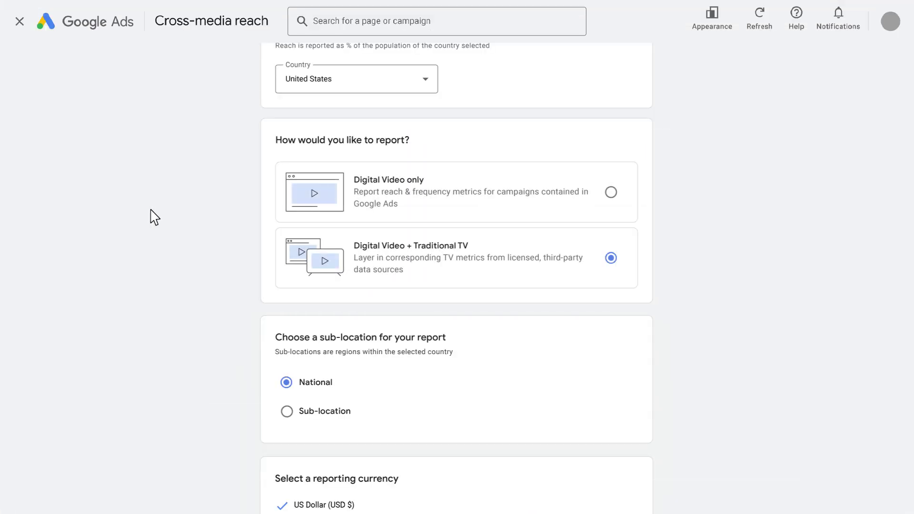
# Scroll down to the Digital and TV campaign sections to confirm the 8 selected campaigns.
pyautogui.scroll(-9, 155, 217)
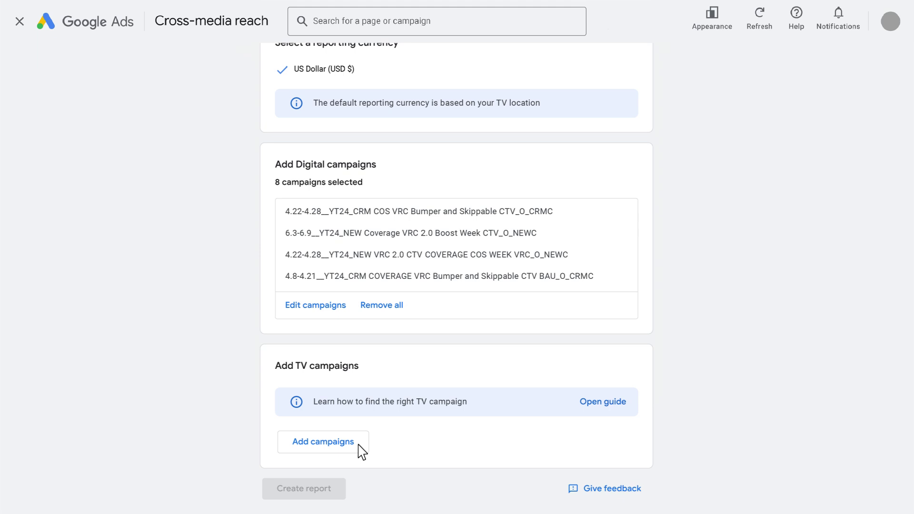
# Under TV campaigns, select the ANDROID campaign for the Pixel 8 Pro brand.
pyautogui.click(359, 445)
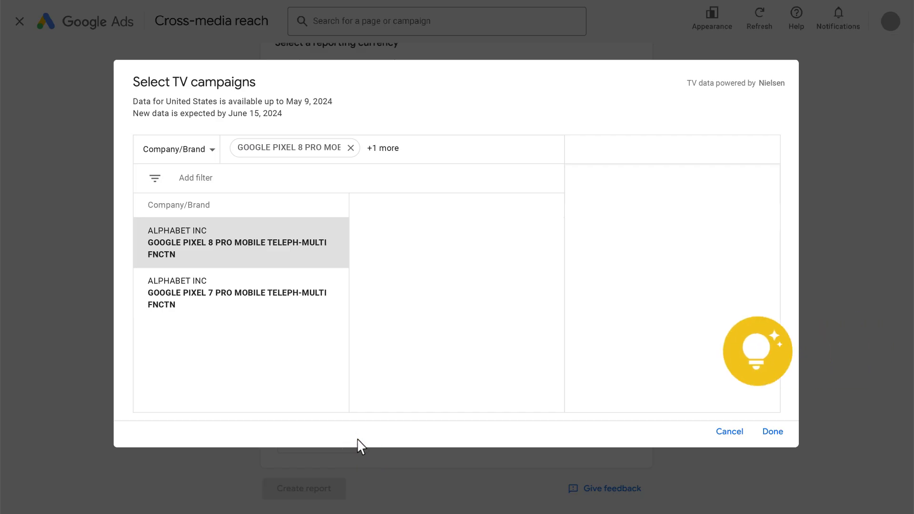
pyautogui.click(335, 253)
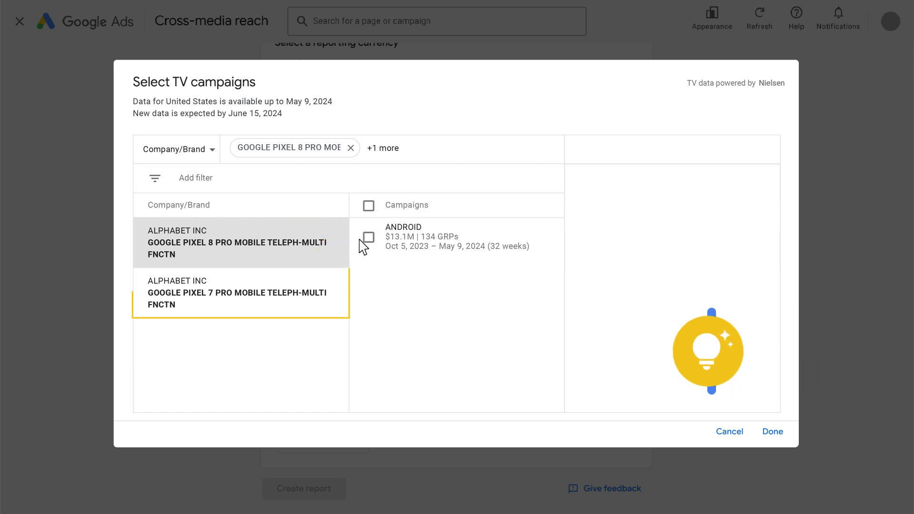
pyautogui.click(369, 238)
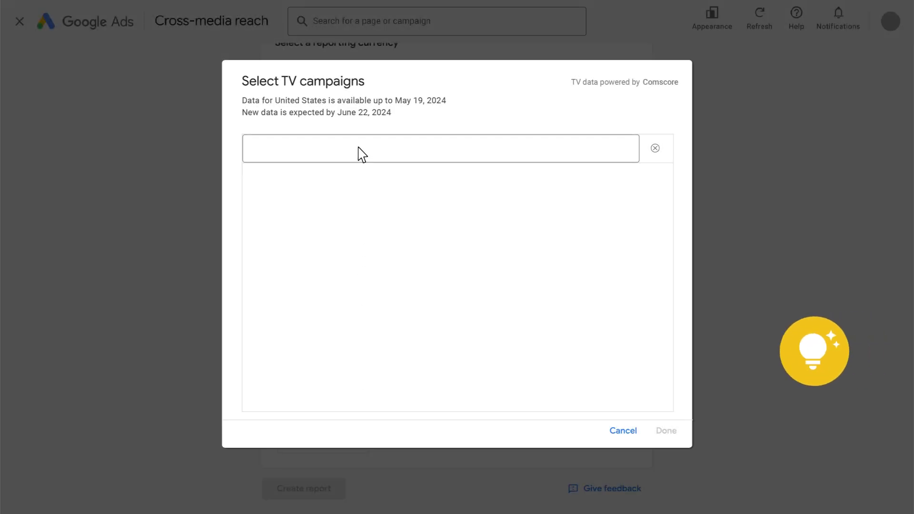
# Search TV data for Alphabet and select the Google - Pixel 8 Pro Circle to search campaign.
pyautogui.click(362, 153)
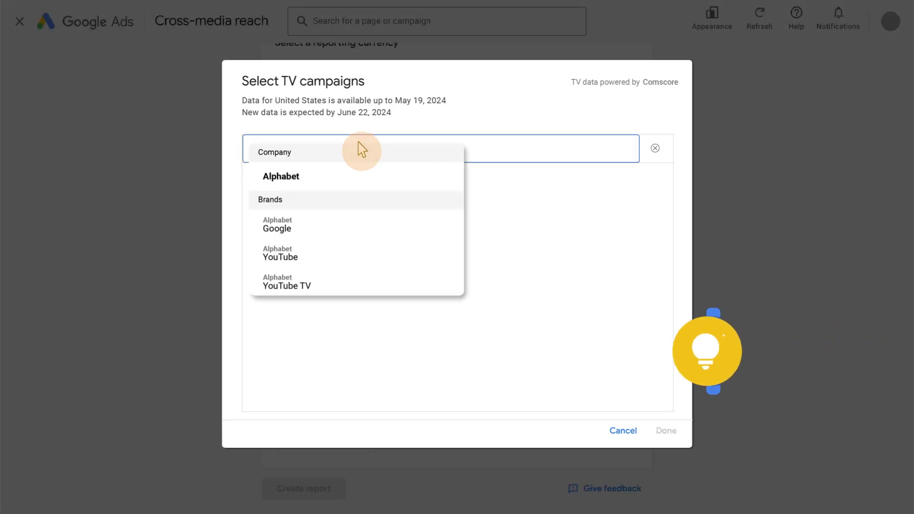
pyautogui.click(316, 183)
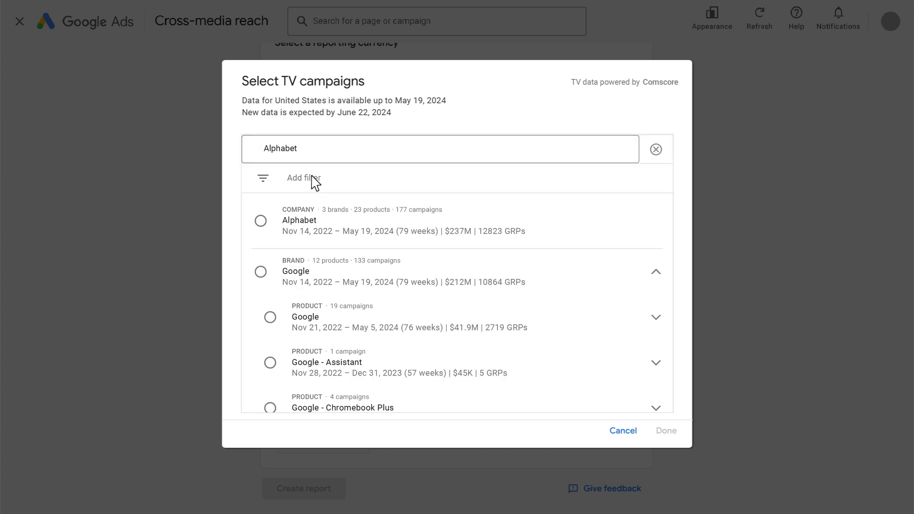
pyautogui.scroll(-5, 316, 183)
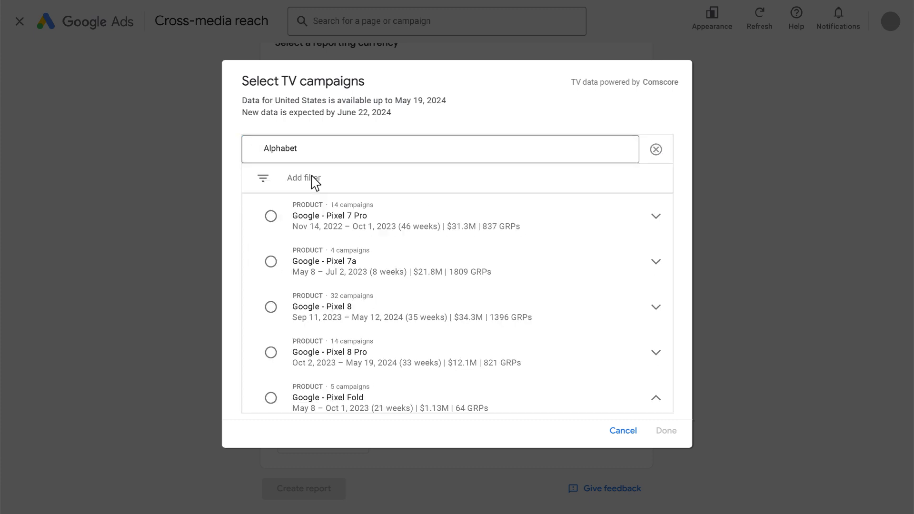
pyautogui.click(271, 353)
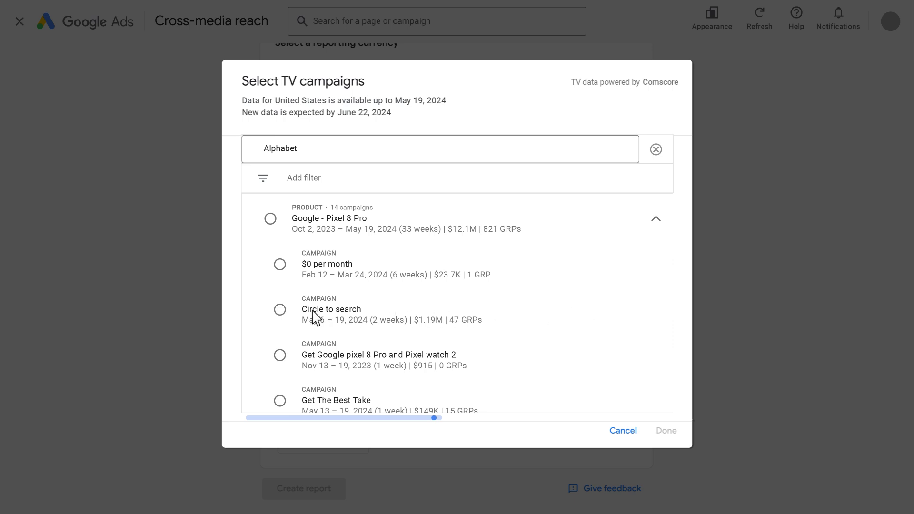
pyautogui.click(280, 311)
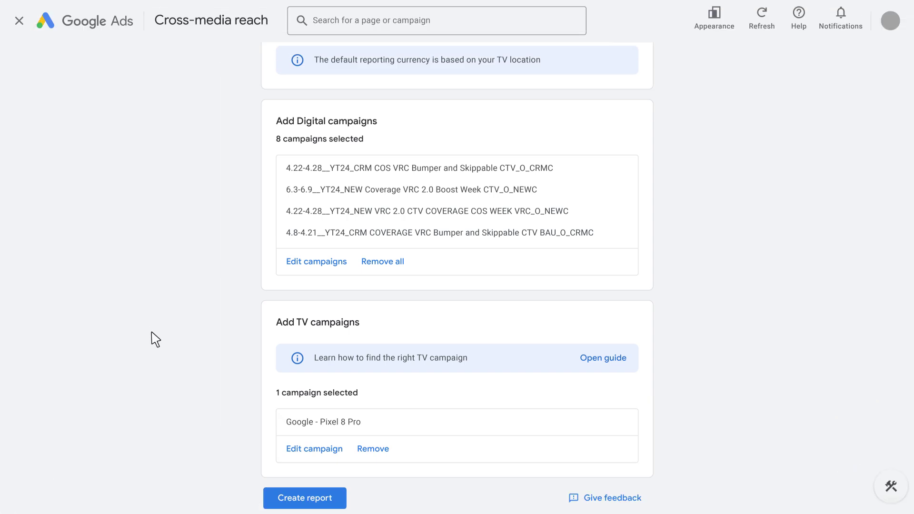
# Create the Digital + TV report for Apr 1–28, 2024, targeting females and males aged 18–44.
pyautogui.click(339, 499)
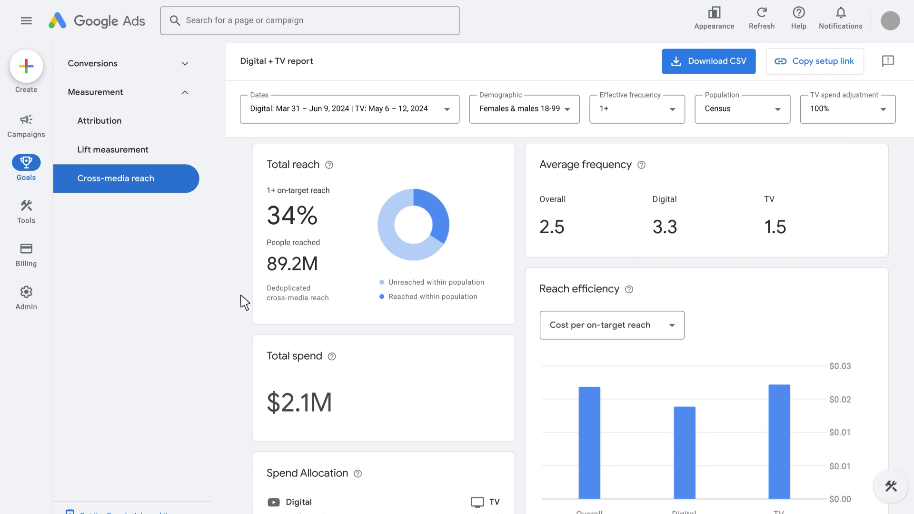
pyautogui.click(448, 118)
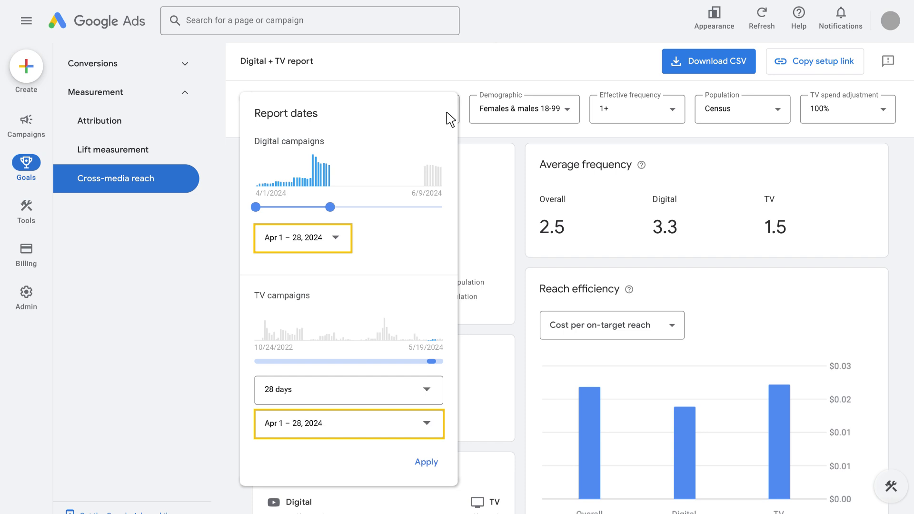
pyautogui.click(425, 464)
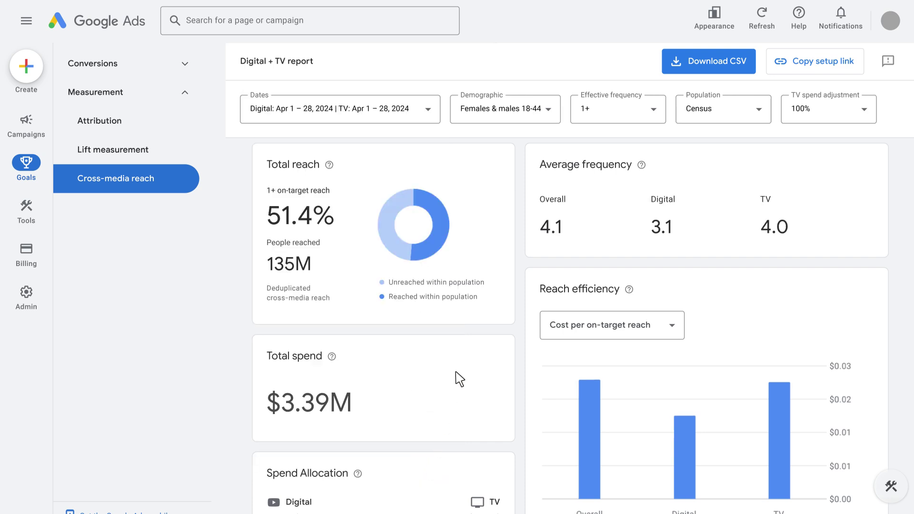
pyautogui.click(549, 116)
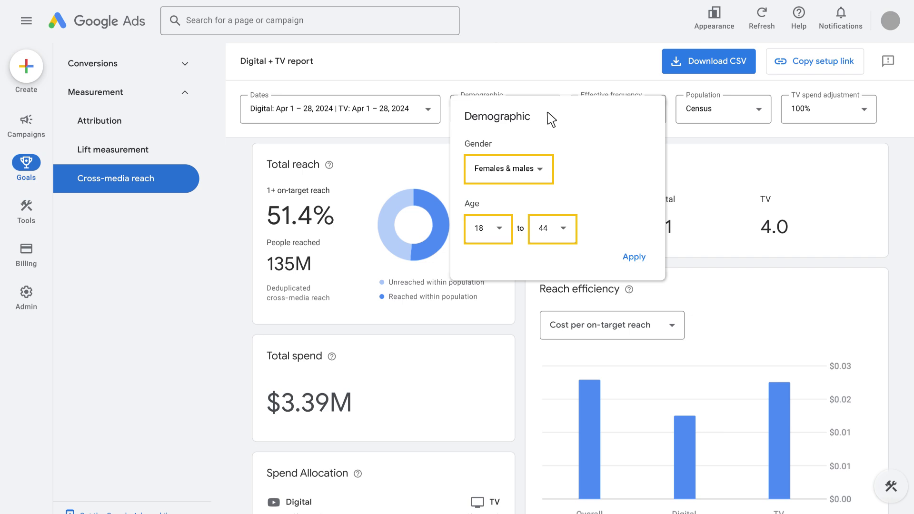
pyautogui.click(642, 259)
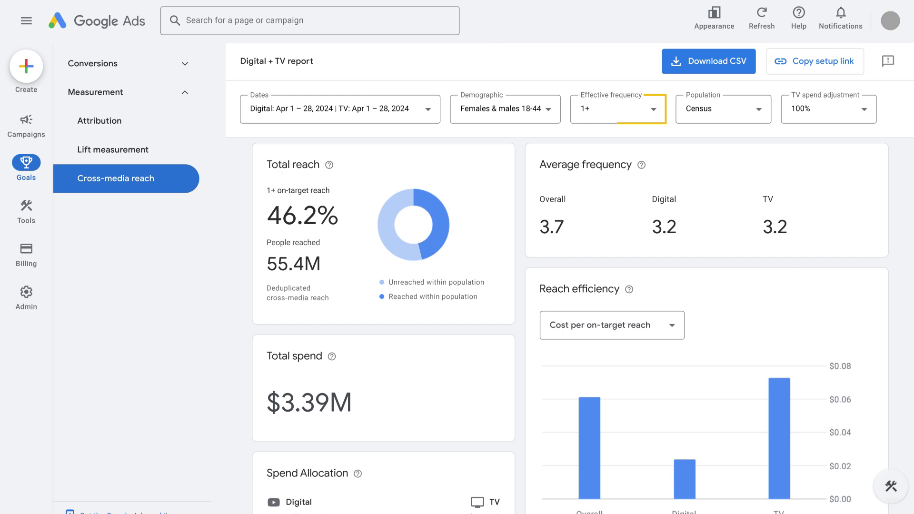
# Apply a 3+ effective frequency to the report.
pyautogui.click(654, 118)
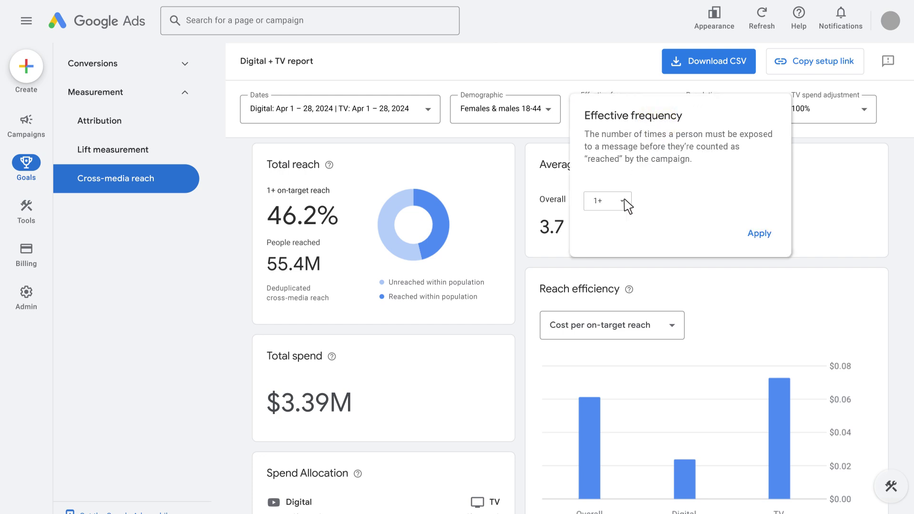
pyautogui.click(624, 205)
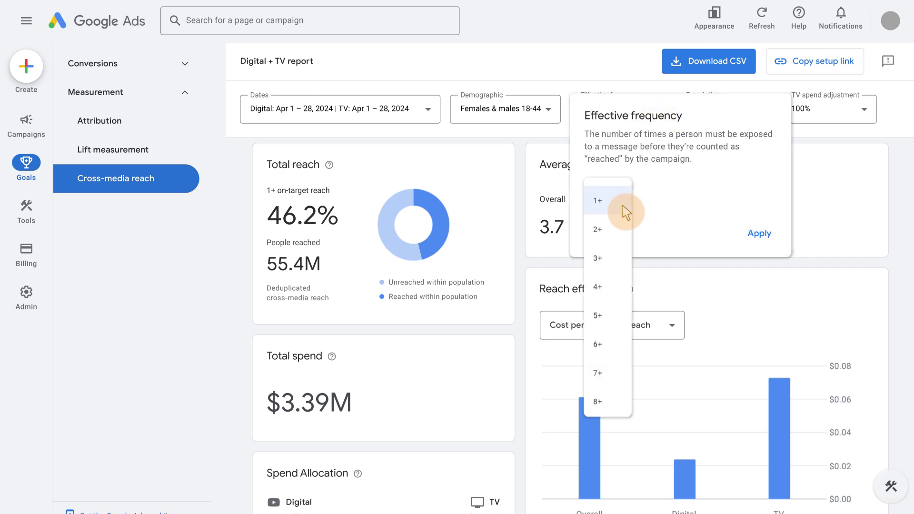
pyautogui.click(618, 260)
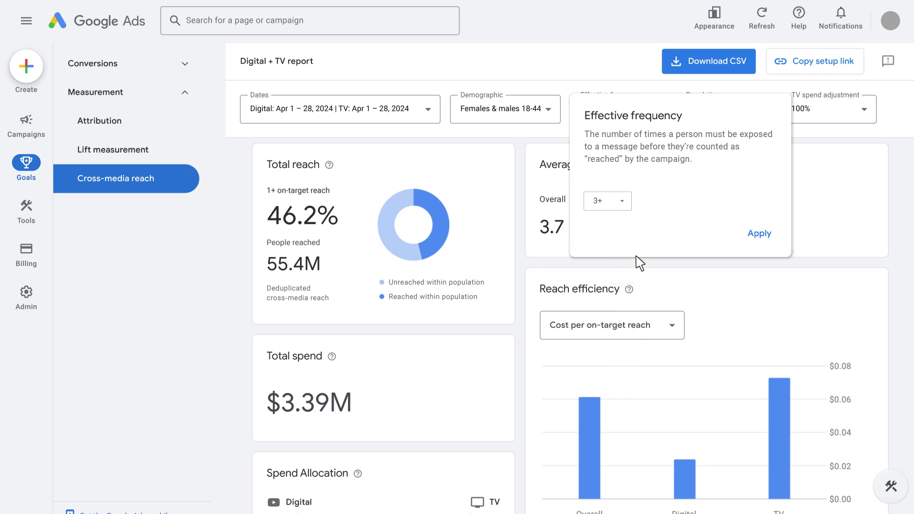
pyautogui.click(764, 238)
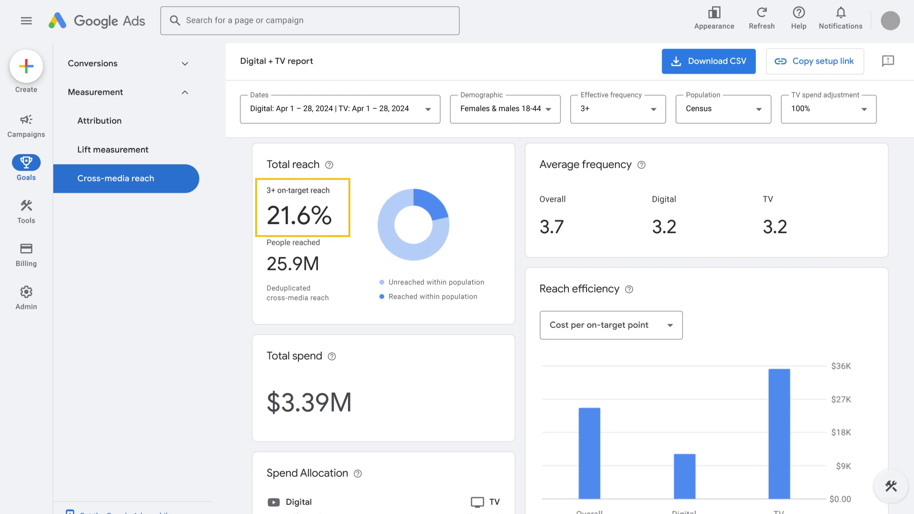
# Switch the effective frequency back to 1+.
pyautogui.click(653, 114)
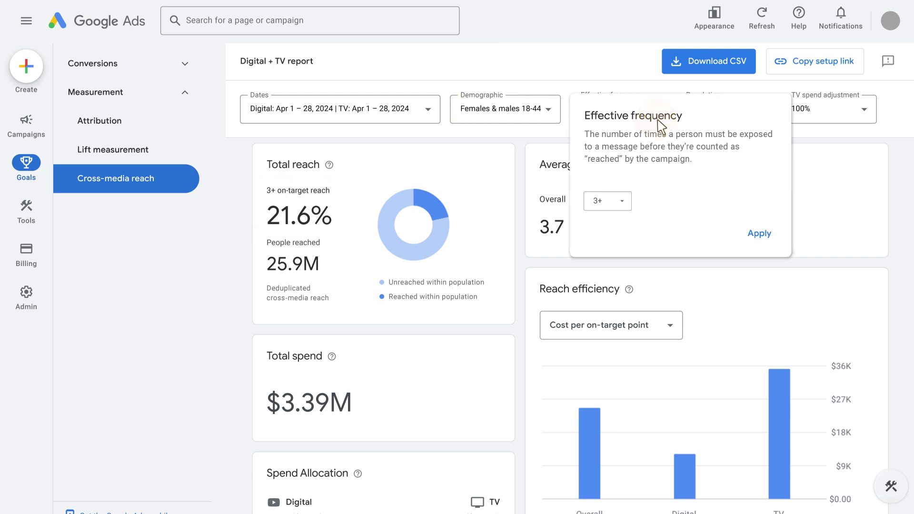
pyautogui.click(628, 201)
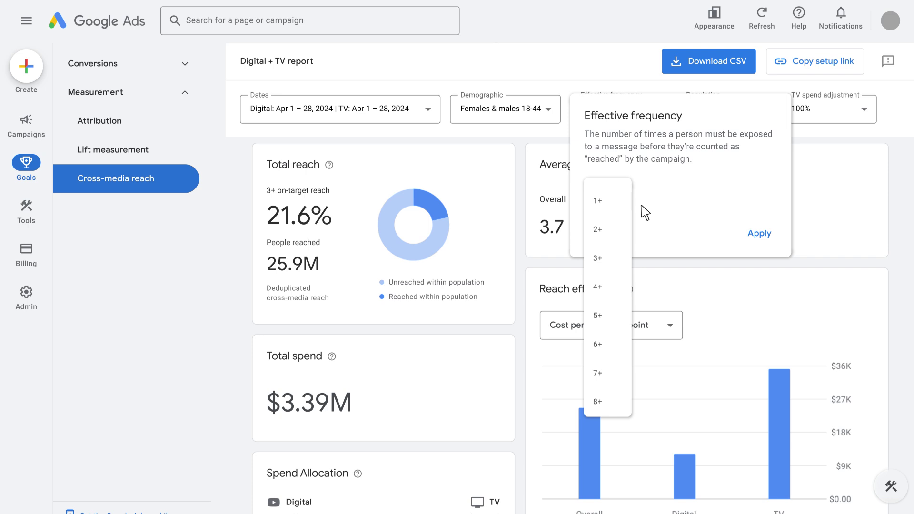
pyautogui.click(622, 200)
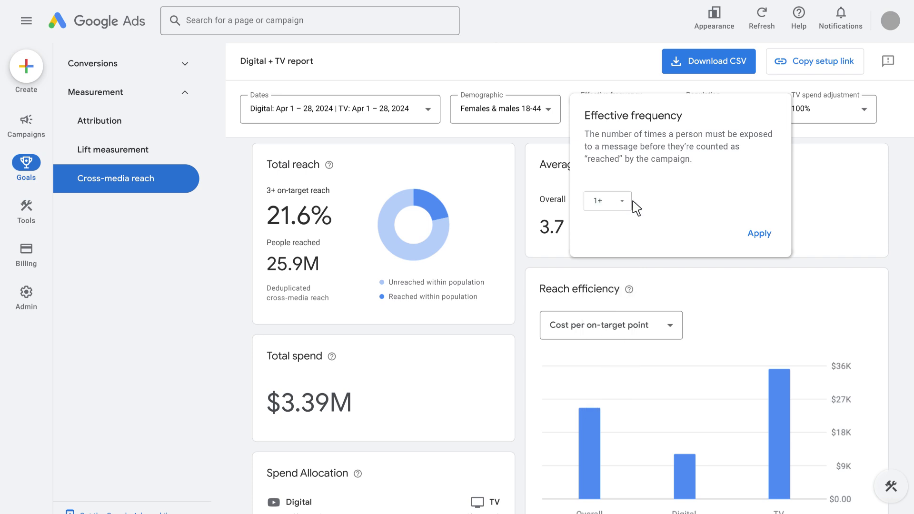
pyautogui.click(761, 235)
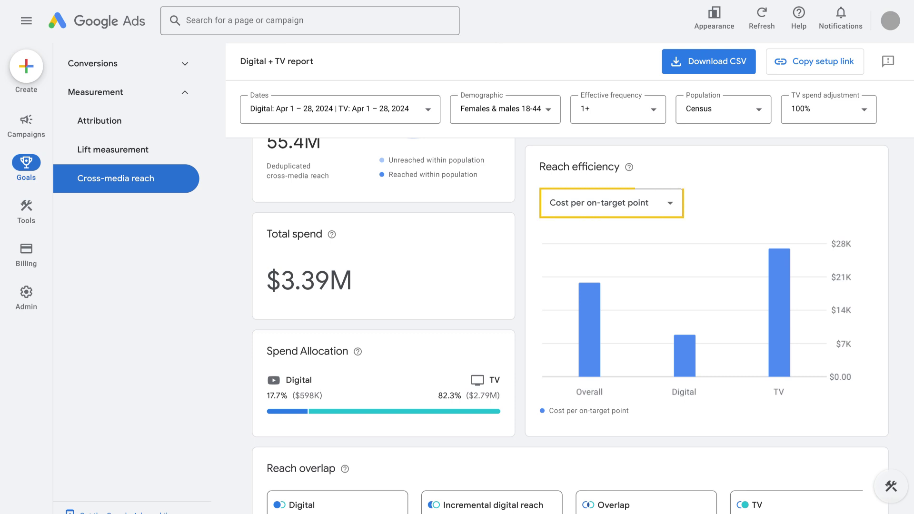
# Adjust the report's TV spend to $2,500,000 (about 89.6%).
pyautogui.click(673, 208)
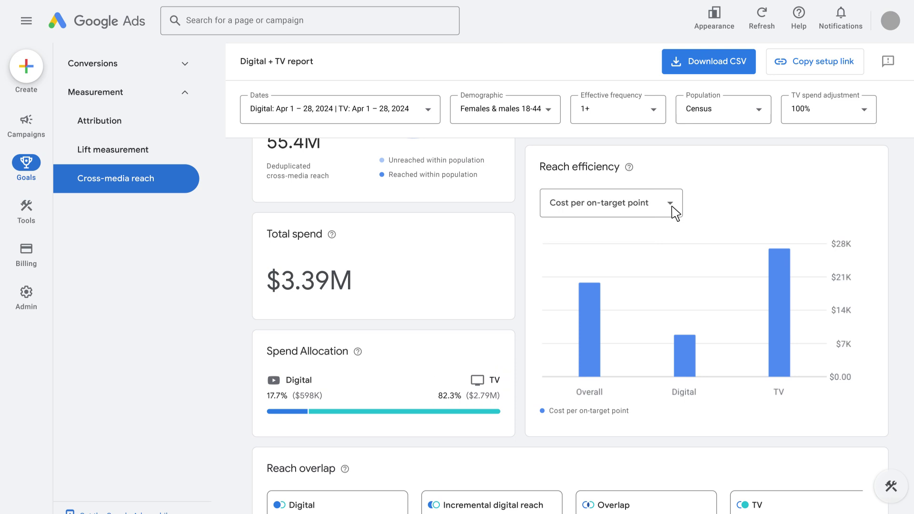
pyautogui.click(864, 113)
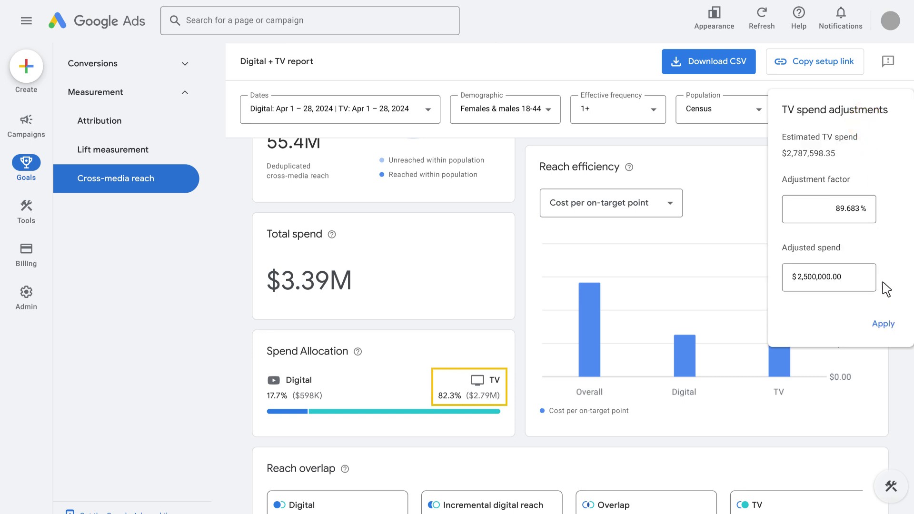
pyautogui.click(886, 328)
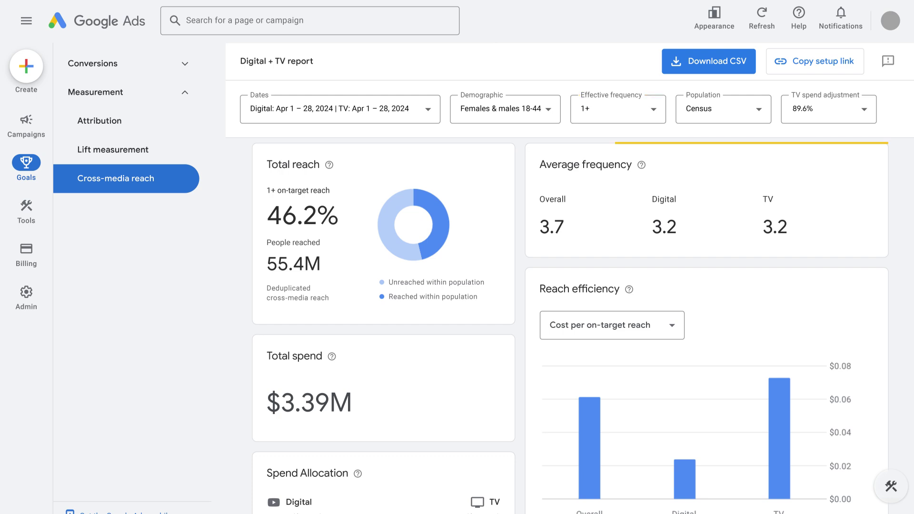
# Switch reach efficiency to Cost per on-target point and view the Reach overlap card.
pyautogui.scroll(-3, 570, 325)
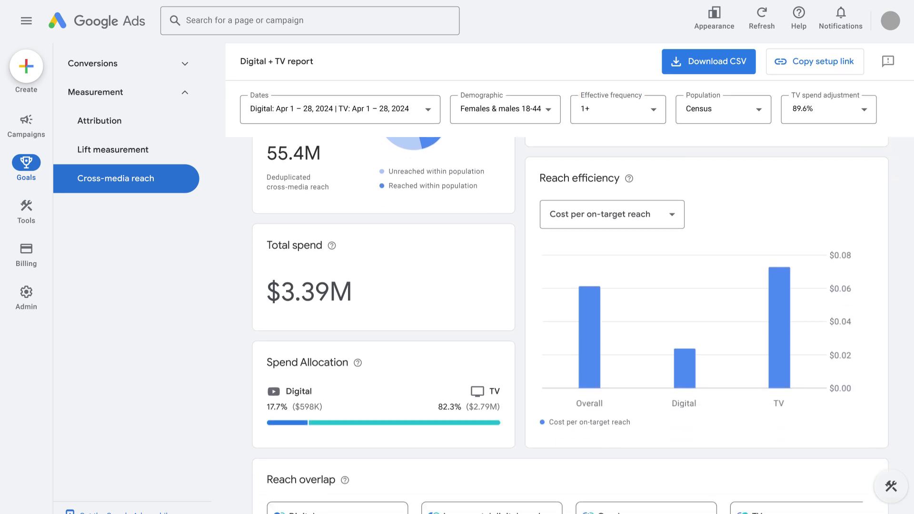
pyautogui.click(673, 213)
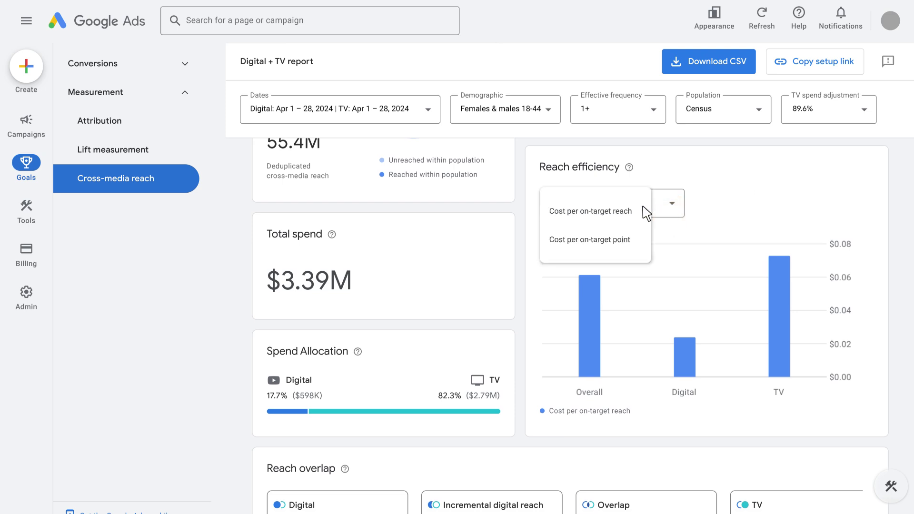
pyautogui.click(635, 235)
pyautogui.scroll(3, 633, 241)
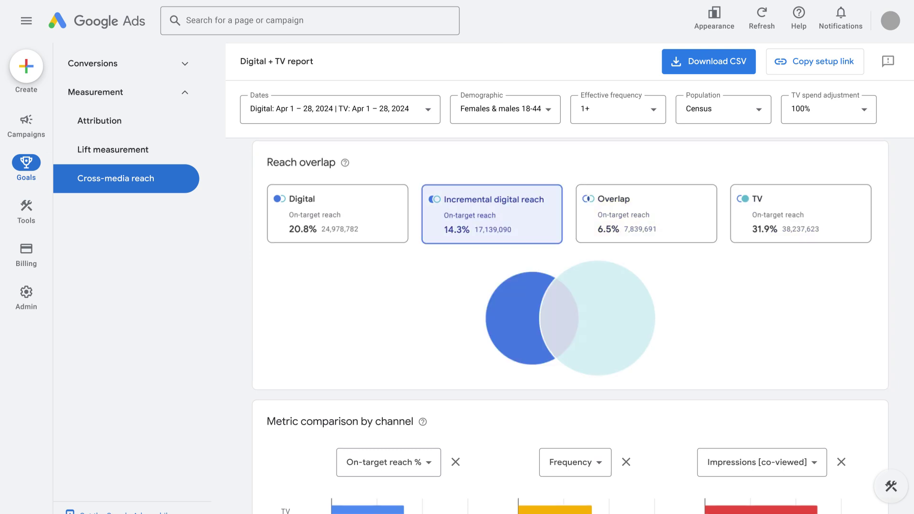
# Scroll down past Metric comparison by channel to the Digital and TV frequency segments for females and males 18–44.
pyautogui.scroll(-5, 570, 267)
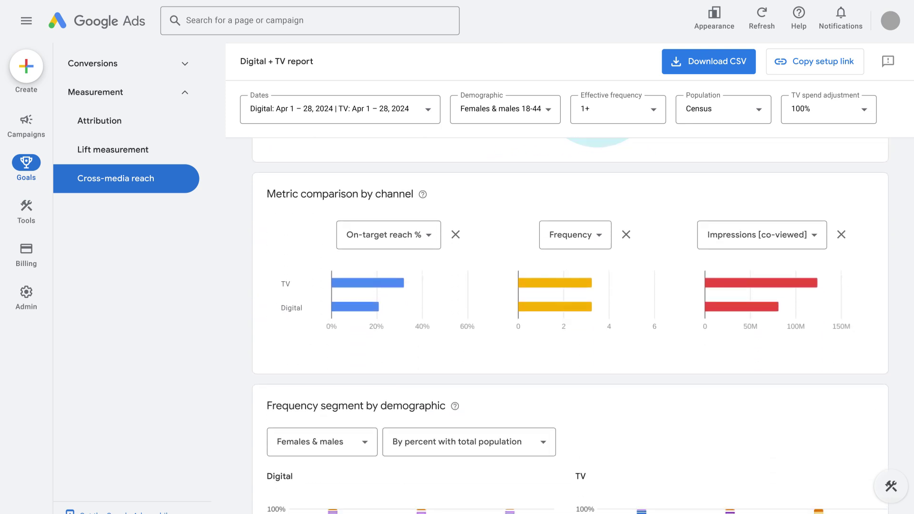
pyautogui.scroll(-5, 571, 326)
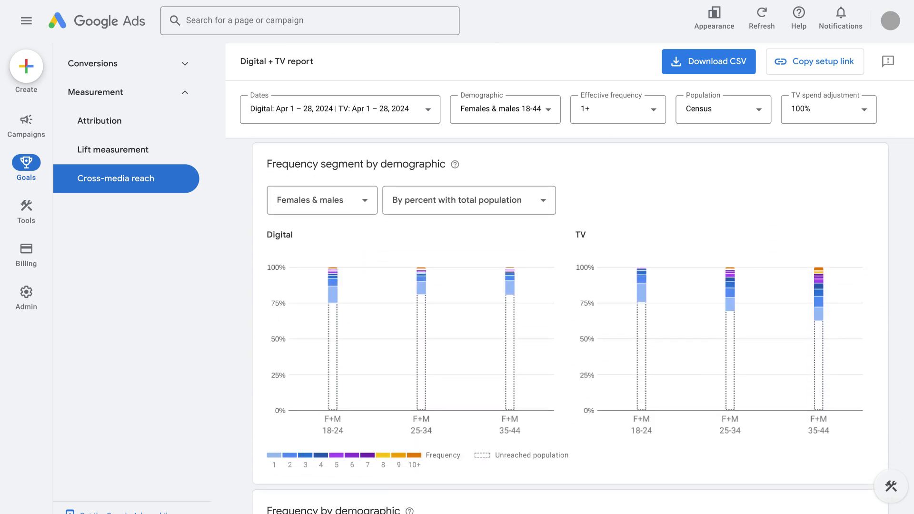